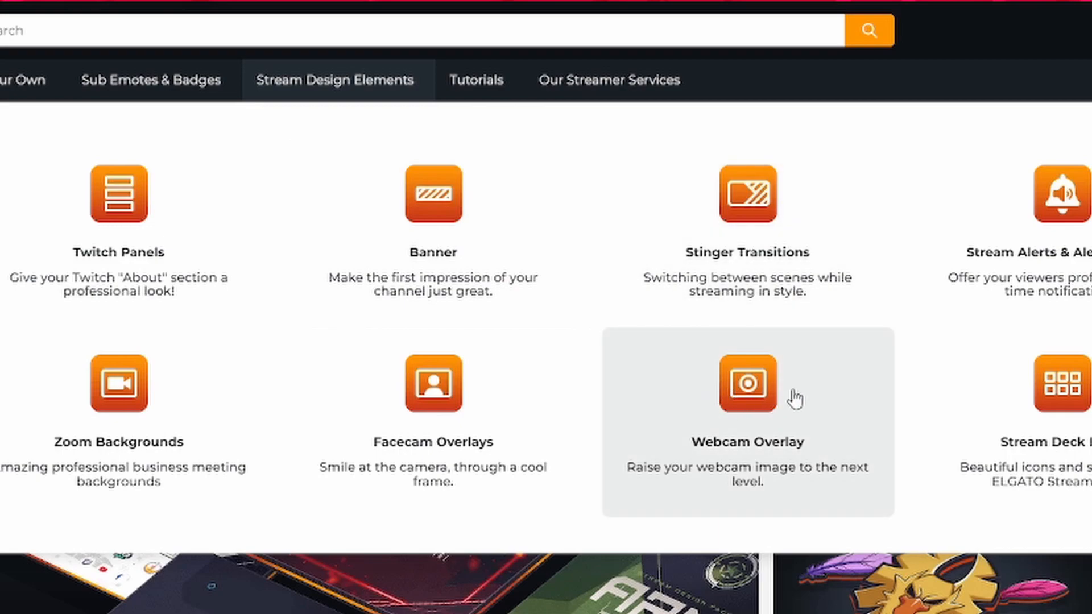
Reach the Minimal series package from Webcam Overlays and play its preview video full screen
{"action": "left_click", "coordinate": [748, 388]}
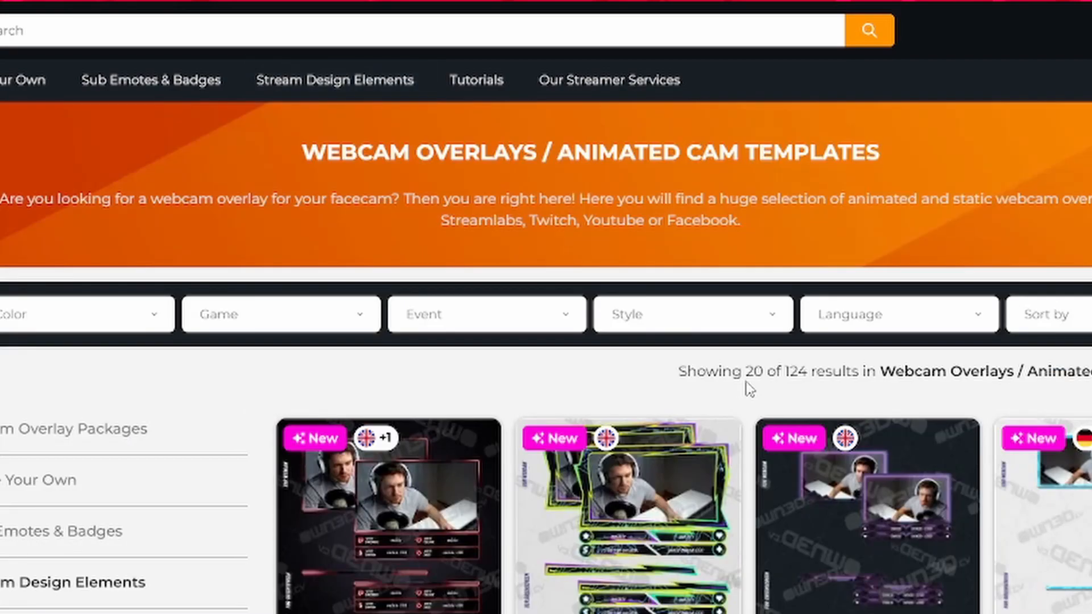
{"action": "scroll", "coordinate": [749, 388], "scroll_direction": "down", "scroll_amount": 5}
{"action": "scroll", "coordinate": [576, 262], "scroll_direction": "down", "scroll_amount": 5}
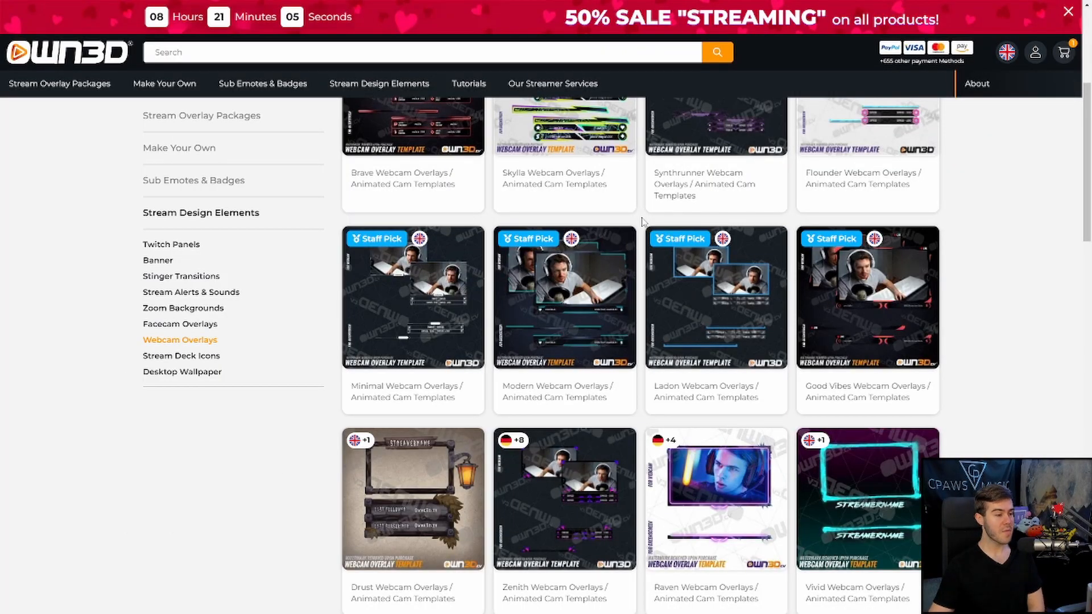
{"action": "left_click", "coordinate": [414, 301]}
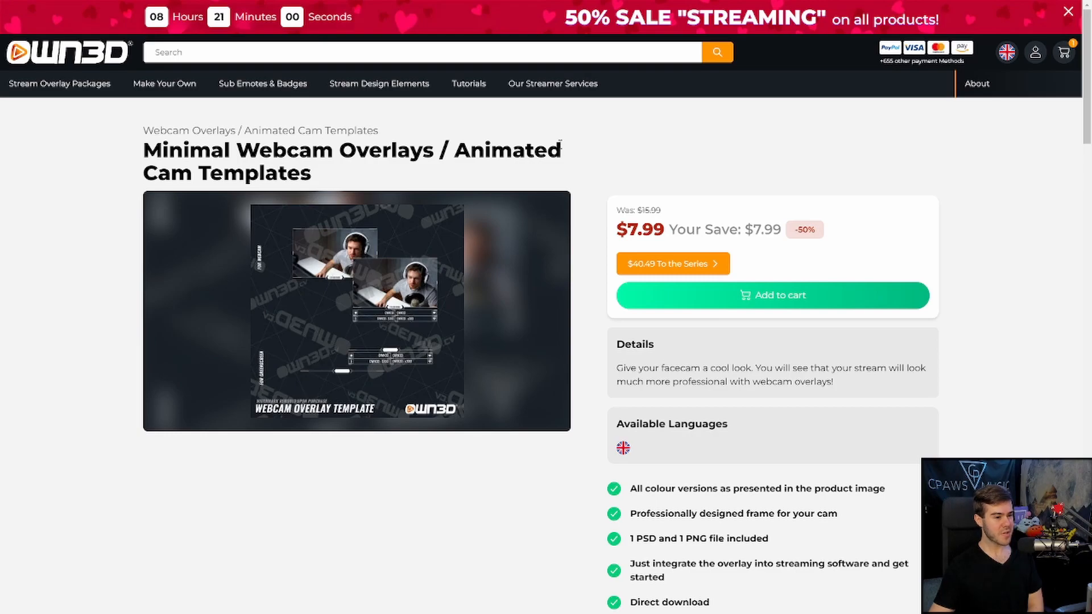
{"action": "left_click", "coordinate": [657, 266]}
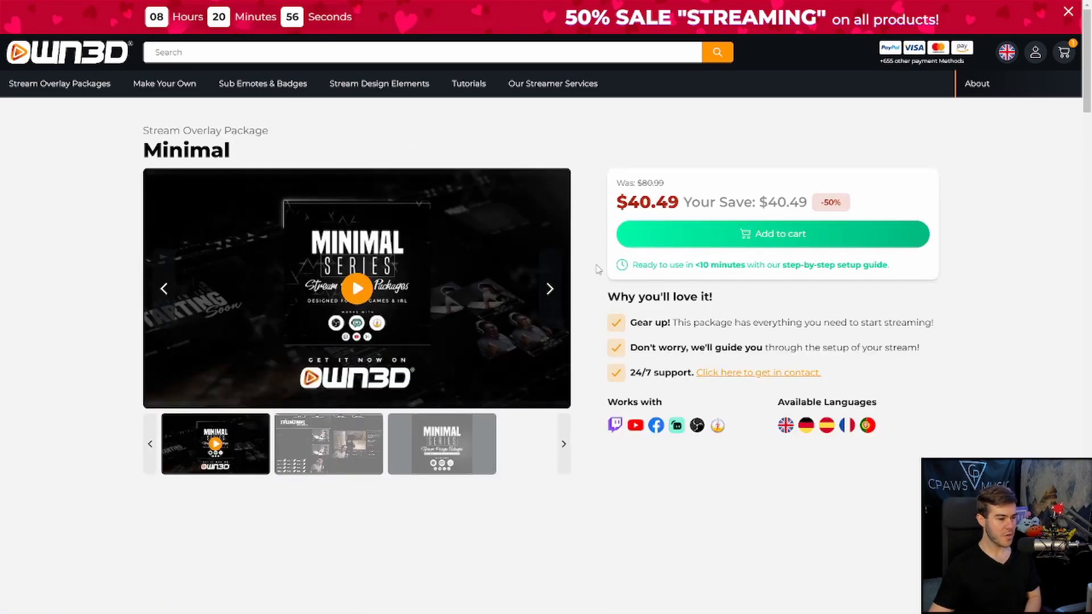
{"action": "left_click", "coordinate": [329, 445]}
{"action": "left_click", "coordinate": [550, 388]}
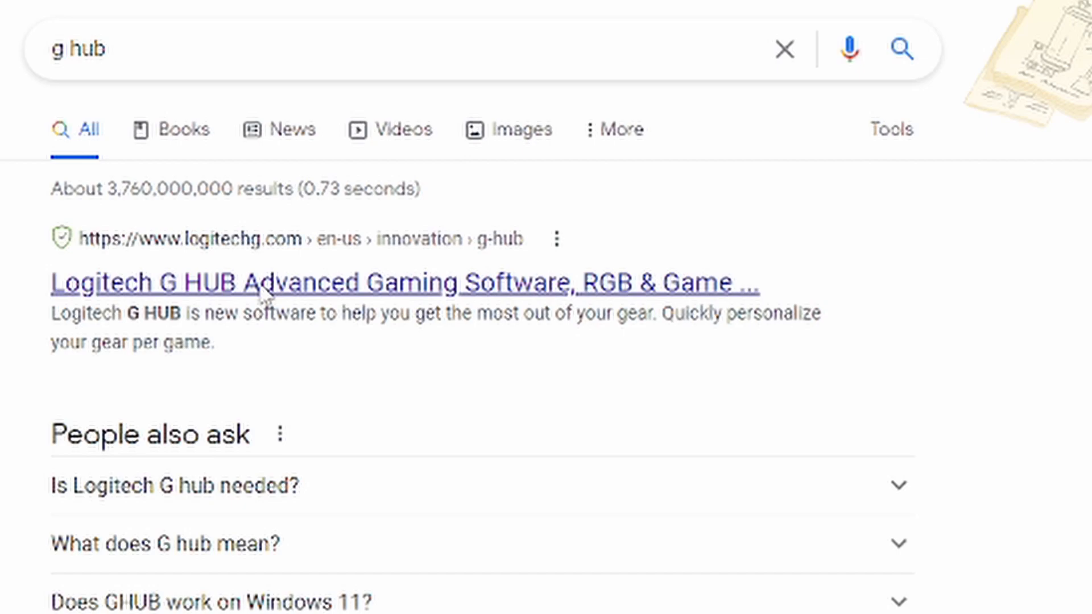
Follow the Logitech G HUB search result to its download page
{"action": "left_click", "coordinate": [310, 291]}
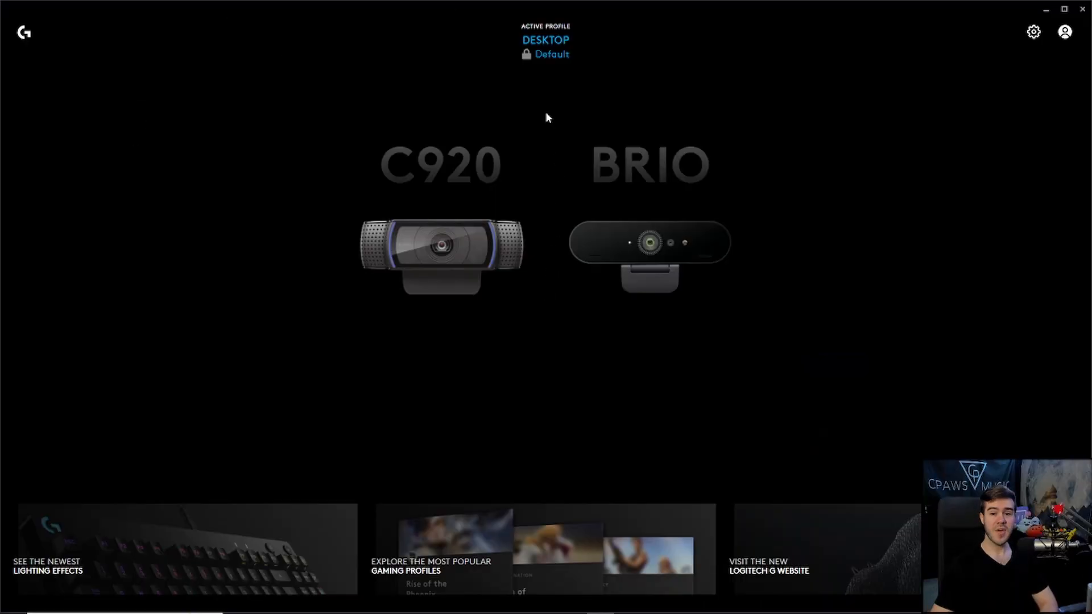
Select the C920 webcam and set its camera mode to Streaming
{"action": "left_click", "coordinate": [455, 247]}
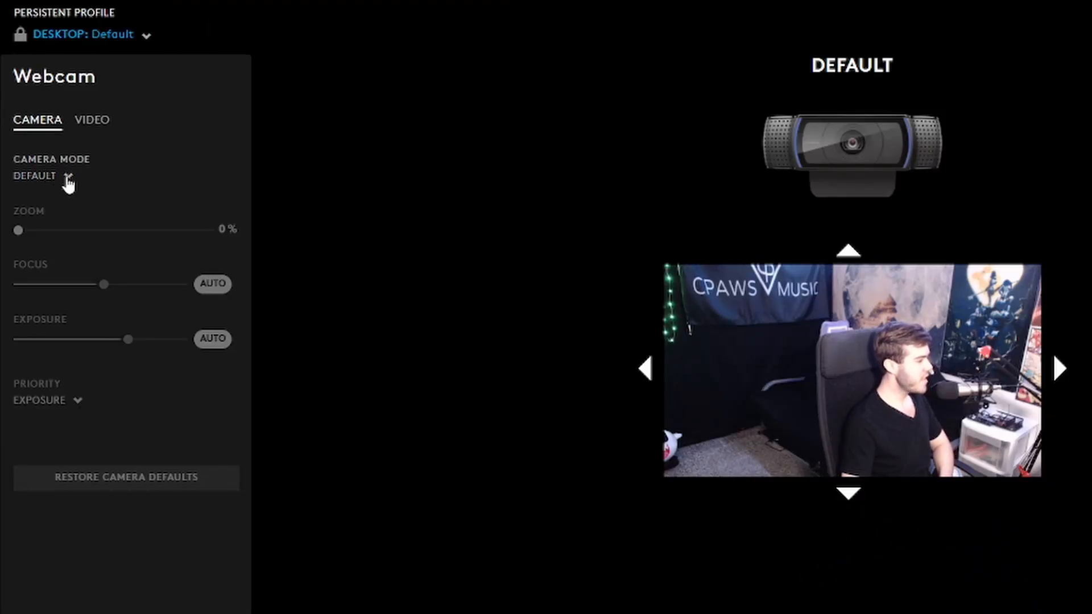
{"action": "left_click", "coordinate": [69, 176]}
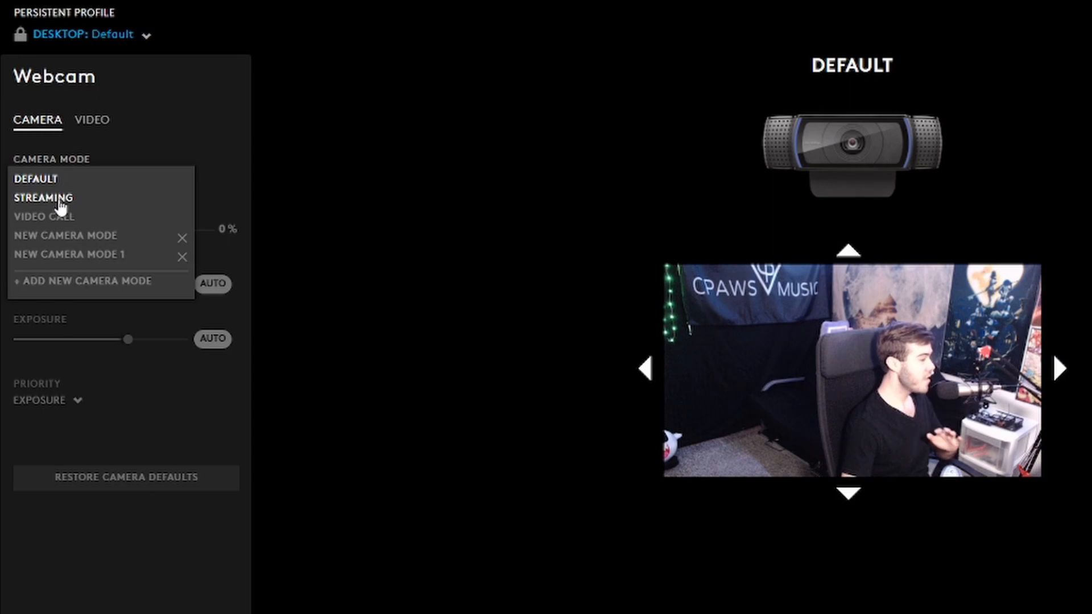
{"action": "left_click", "coordinate": [60, 200]}
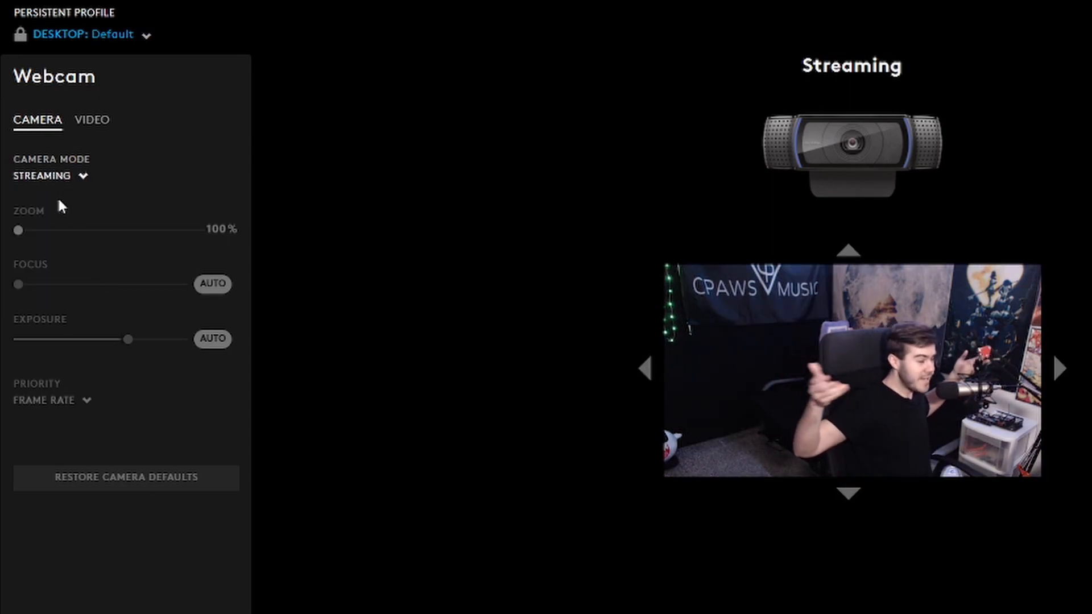
{"action": "left_click", "coordinate": [55, 177]}
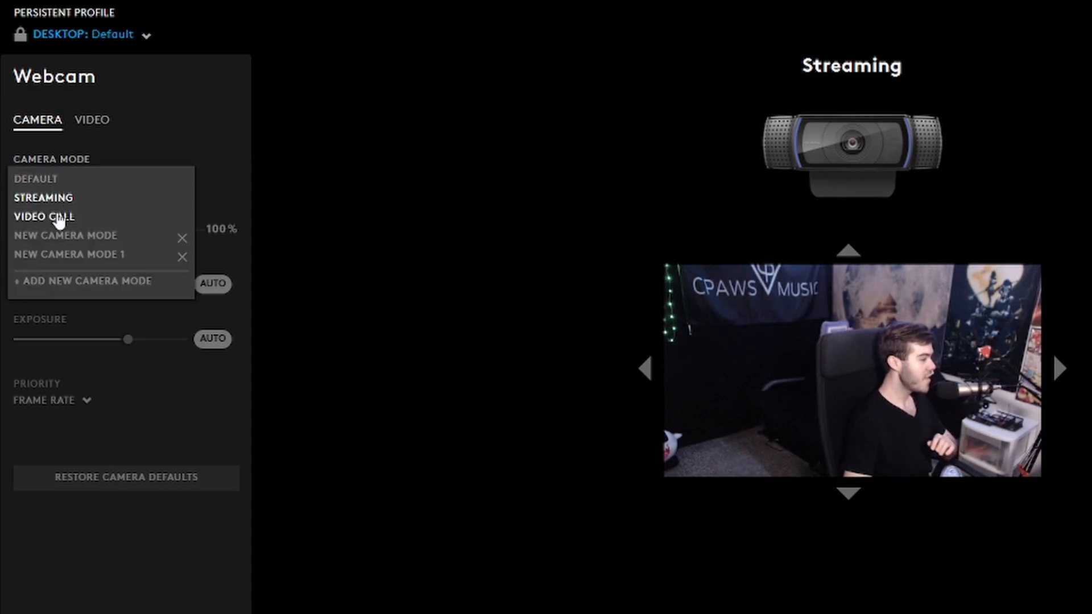
Add a custom camera mode, refocus manually until sharp, and set priority to Frame Rate
{"action": "left_click", "coordinate": [103, 287]}
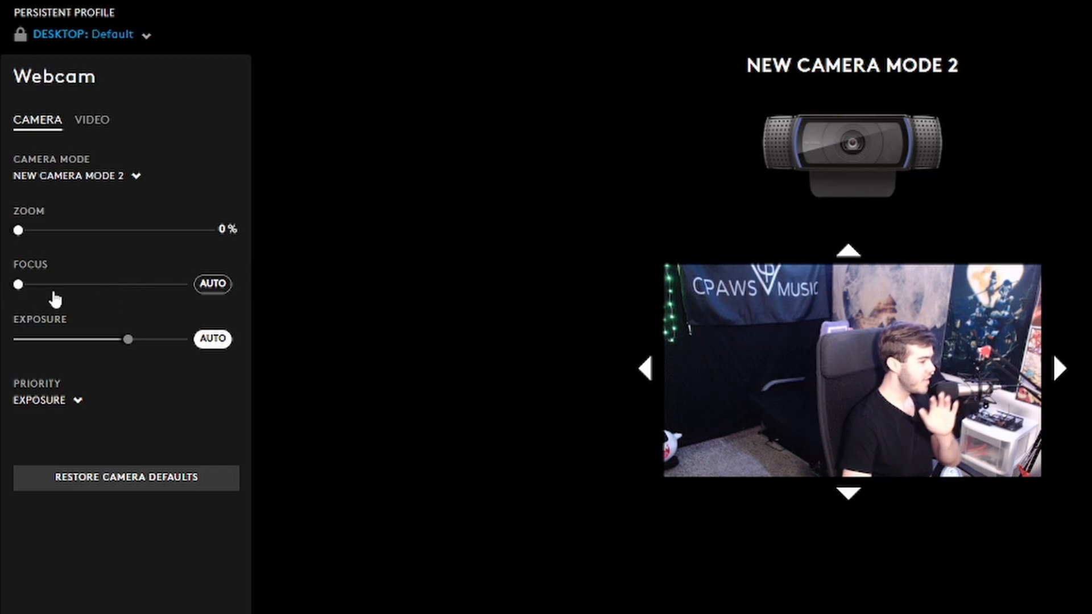
{"action": "left_click_drag", "start_coordinate": [149, 284], "coordinate": [180, 285]}
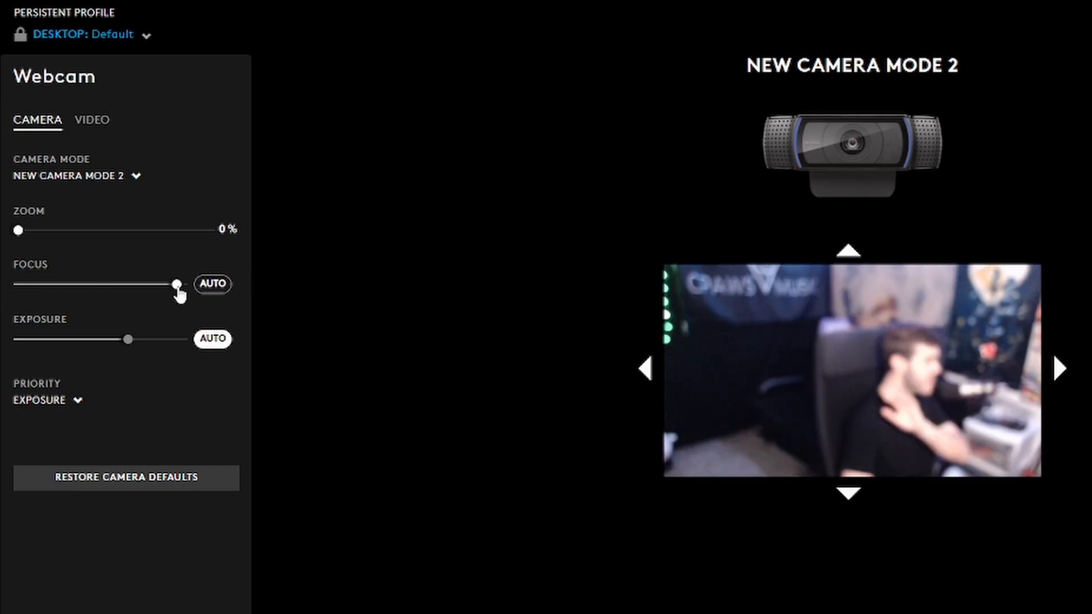
{"action": "left_click_drag", "start_coordinate": [96, 286], "coordinate": [22, 285]}
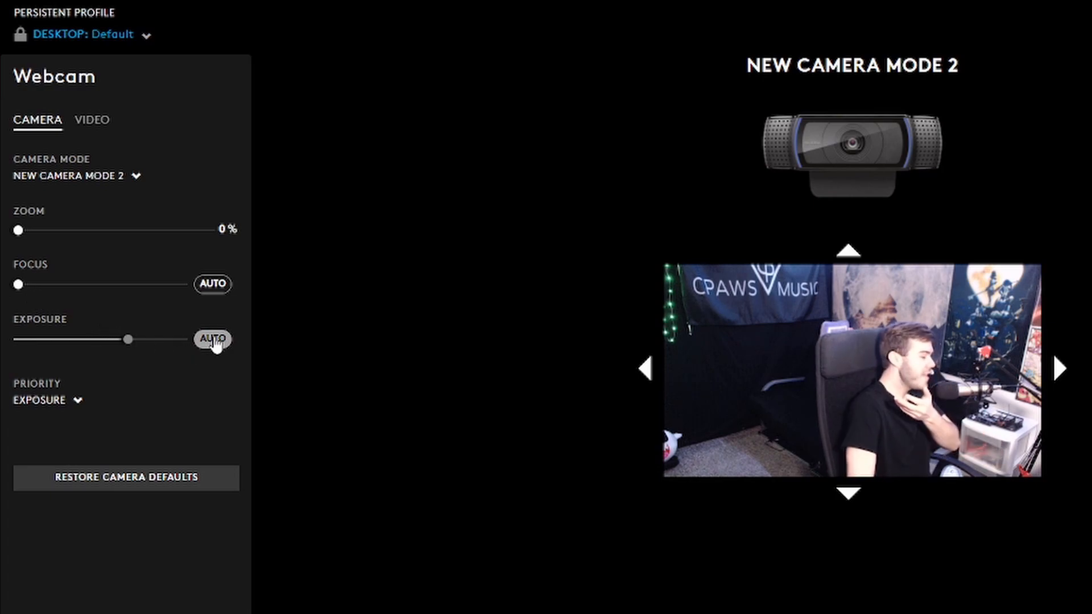
{"action": "left_click", "coordinate": [66, 406]}
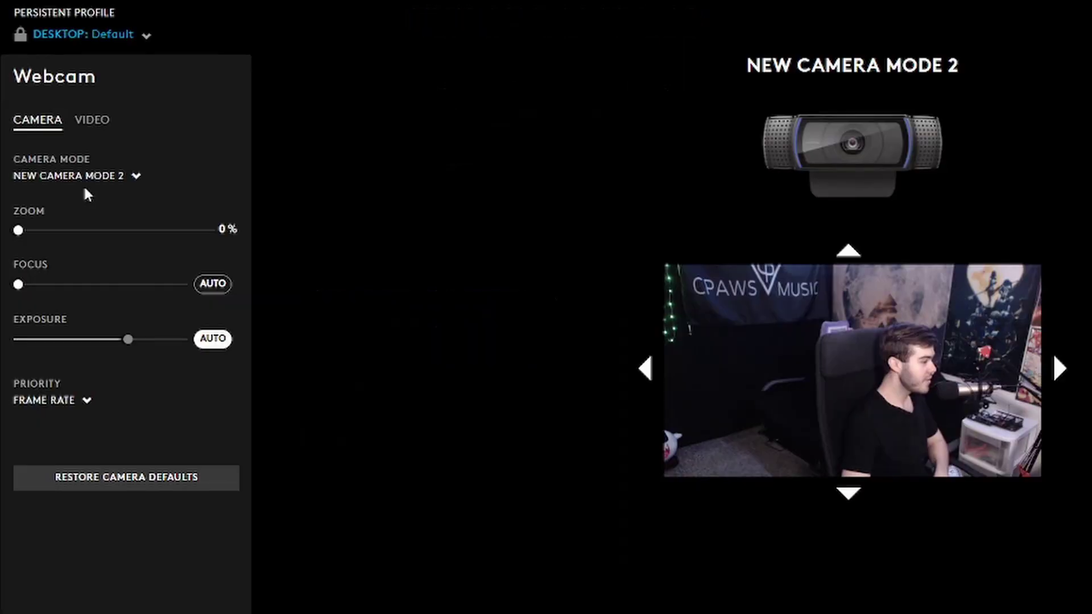
Compare against Default, reselect New Camera Mode 2 and pan its framing to the right
{"action": "left_click", "coordinate": [74, 176]}
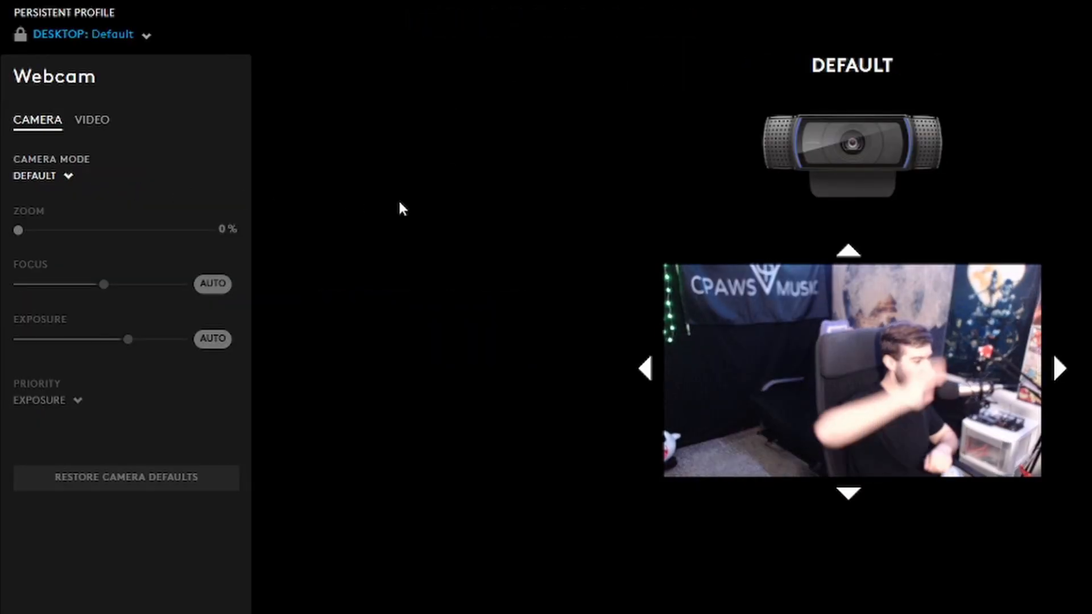
{"action": "left_click", "coordinate": [42, 176]}
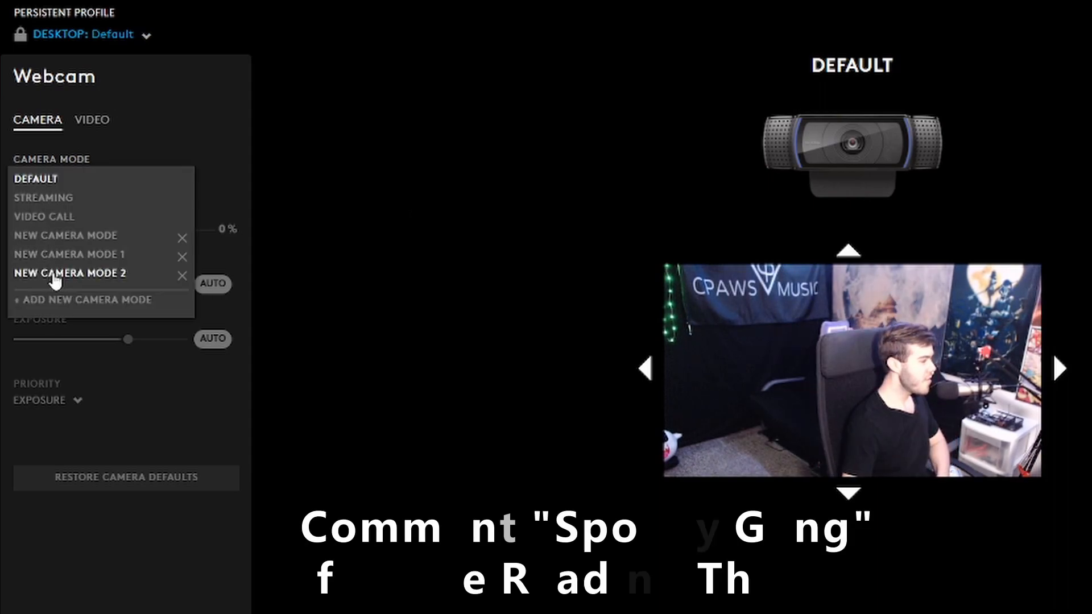
{"action": "left_click", "coordinate": [77, 270]}
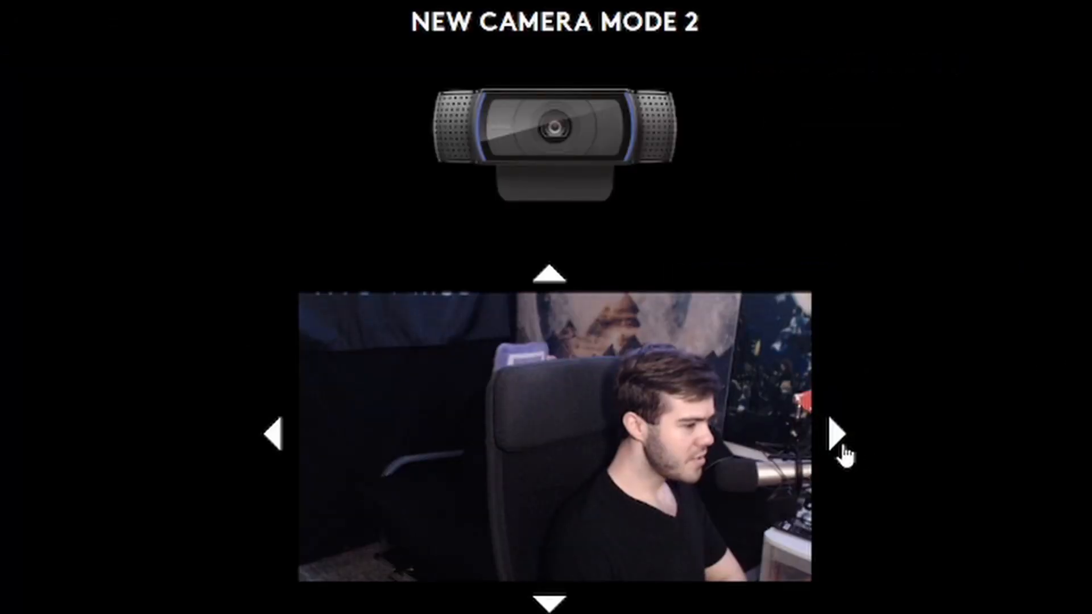
{"action": "left_click", "coordinate": [1060, 368]}
{"action": "left_click", "coordinate": [837, 437]}
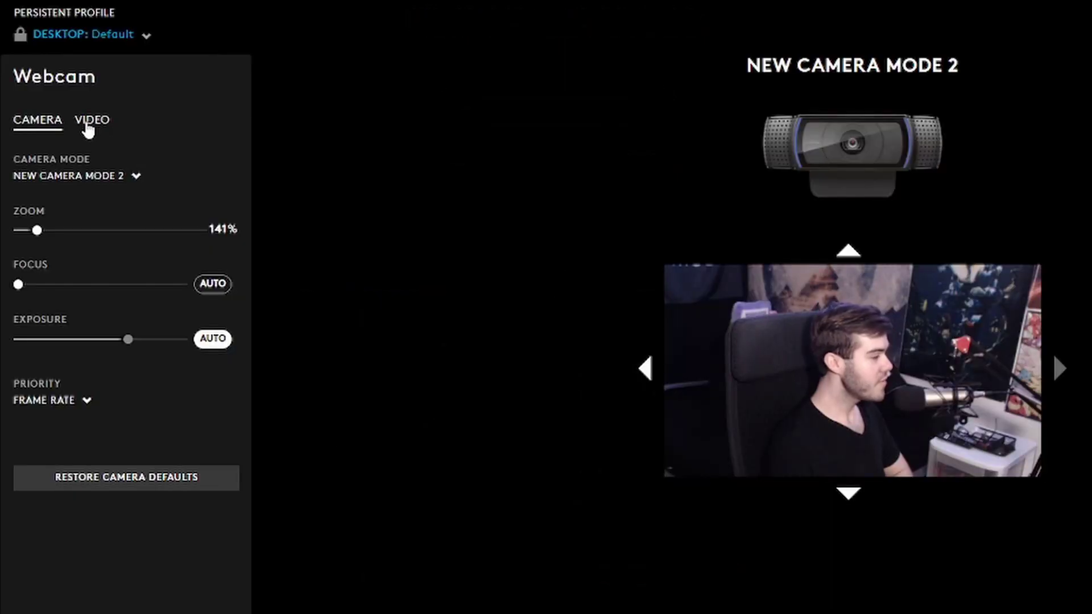
Try the Black & White and Sickness preset filters, then add a new custom video filter
{"action": "left_click", "coordinate": [92, 122]}
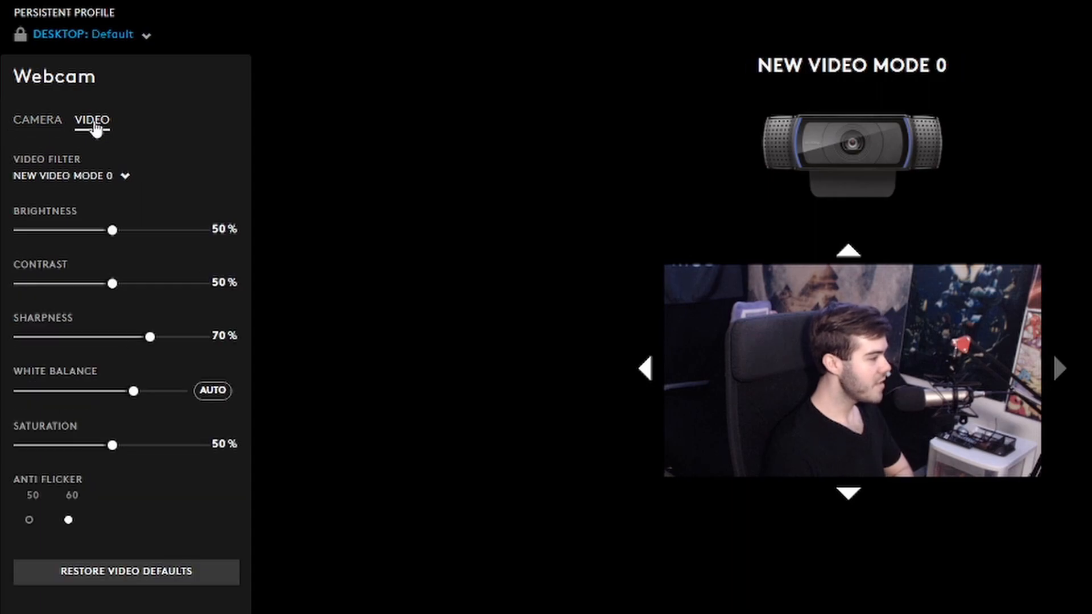
{"action": "left_click", "coordinate": [124, 176]}
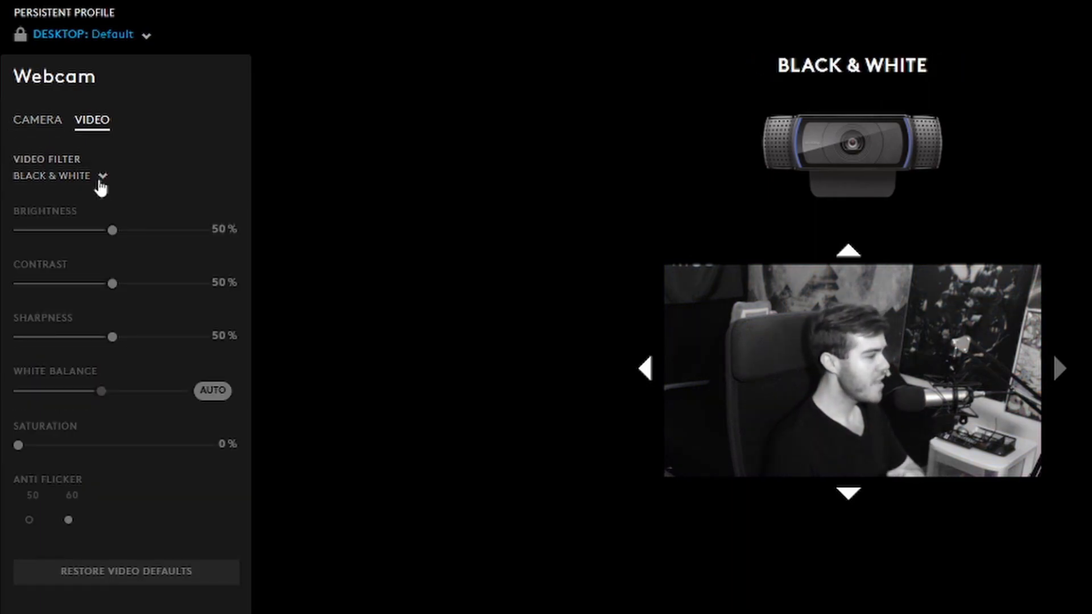
{"action": "left_click", "coordinate": [101, 179]}
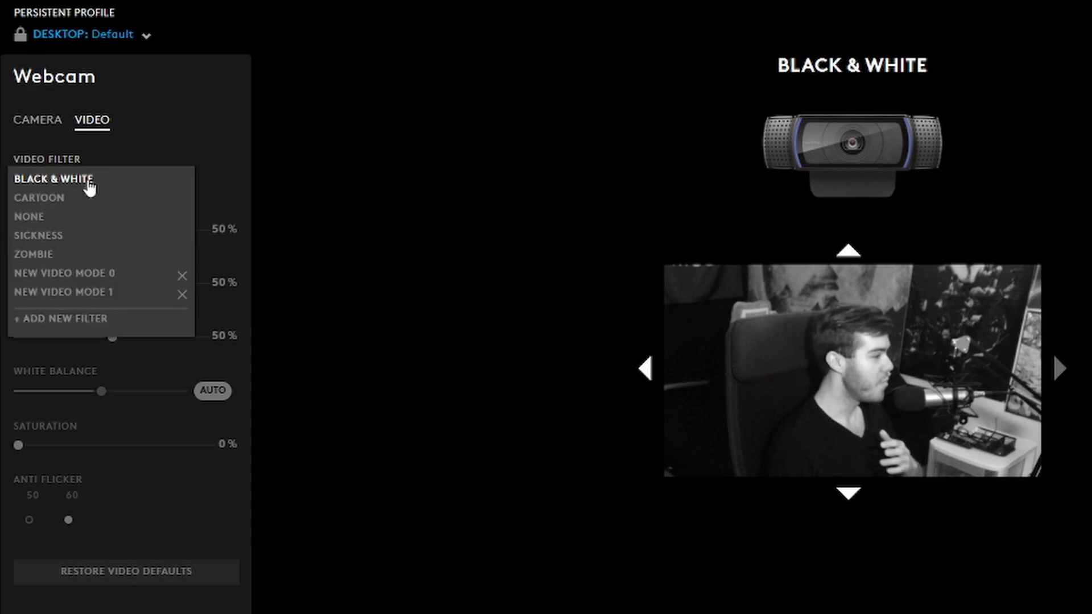
{"action": "left_click", "coordinate": [52, 199]}
{"action": "left_click", "coordinate": [53, 242]}
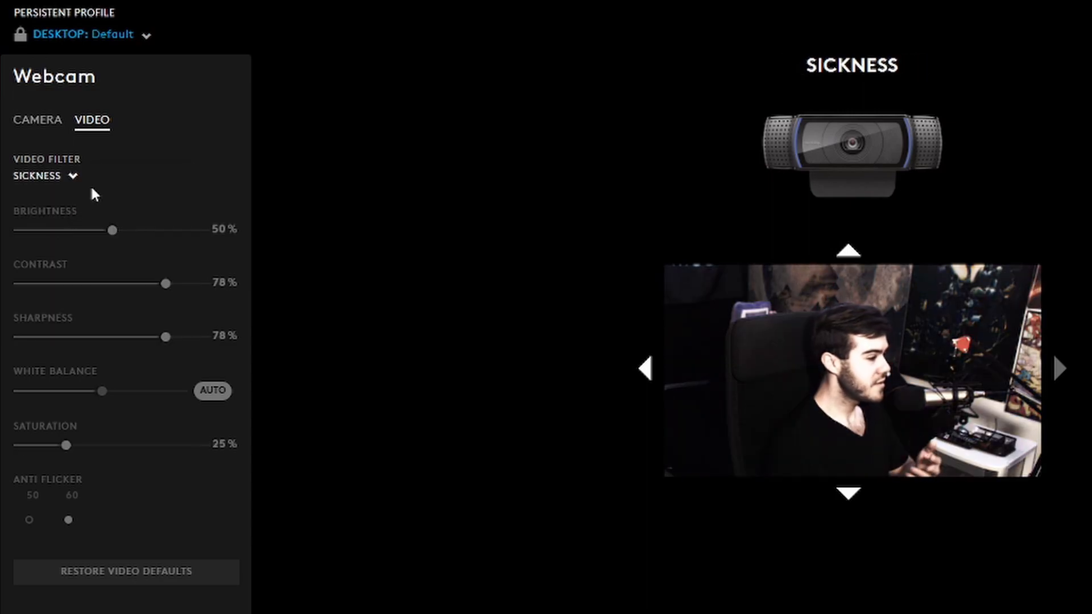
{"action": "left_click", "coordinate": [66, 179]}
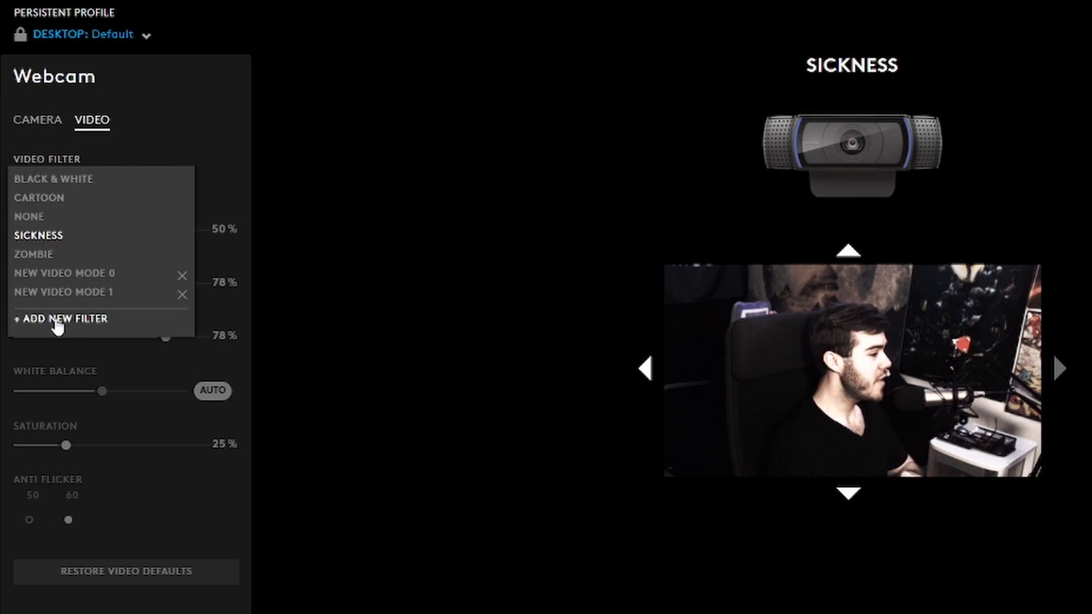
{"action": "left_click", "coordinate": [65, 318]}
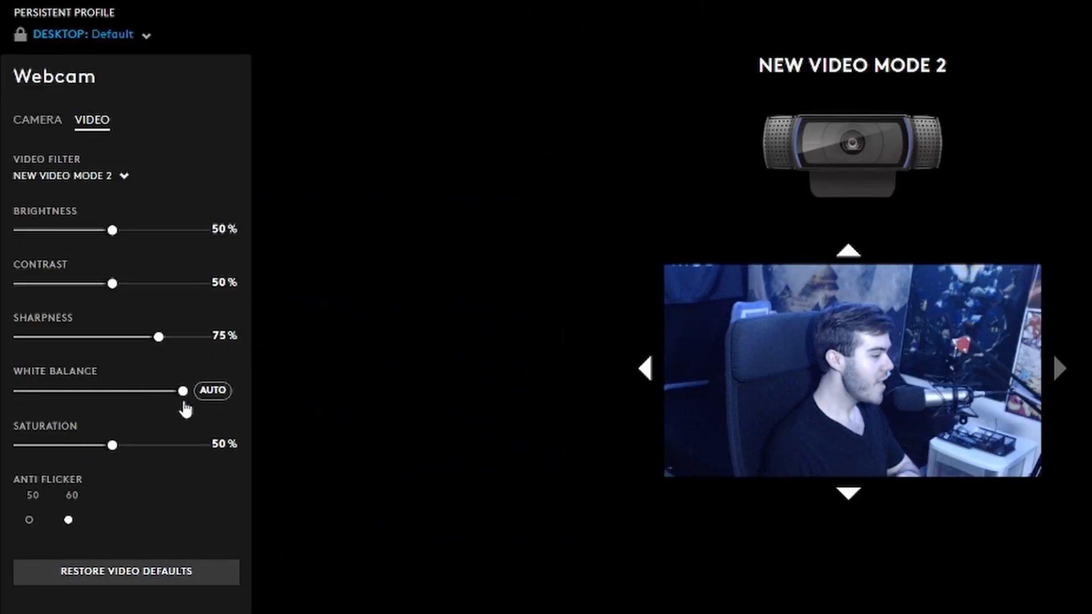
Lower New Video Mode 2's white balance manually and fine-tune it
{"action": "left_click_drag", "start_coordinate": [183, 391], "coordinate": [110, 391]}
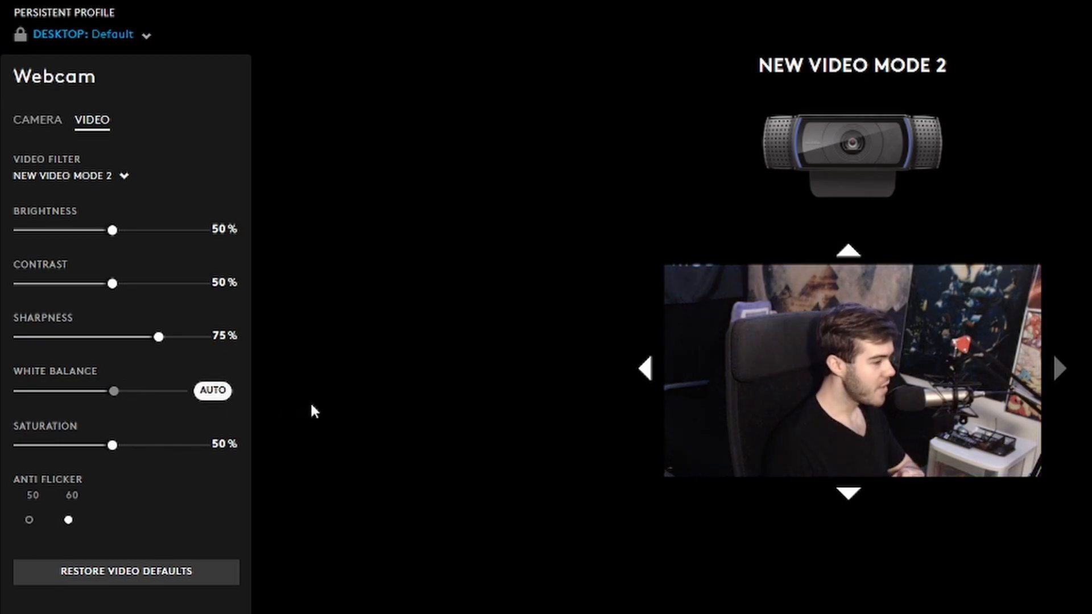
{"action": "left_click_drag", "start_coordinate": [114, 391], "coordinate": [101, 391]}
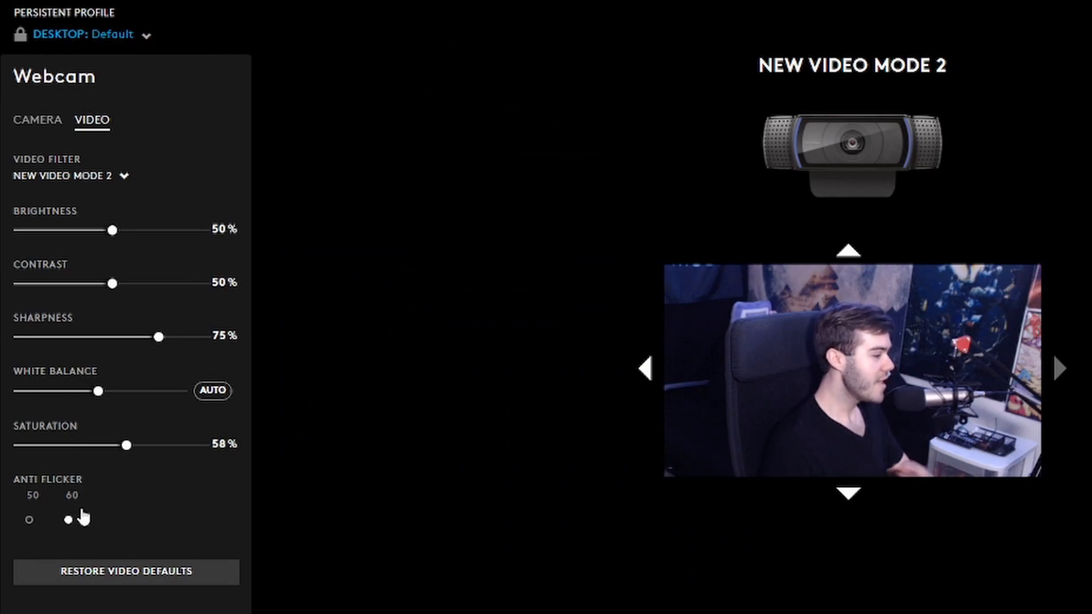
Compare the filter against None and reapply New Video Mode 2
{"action": "left_click", "coordinate": [68, 175]}
{"action": "left_click", "coordinate": [38, 215]}
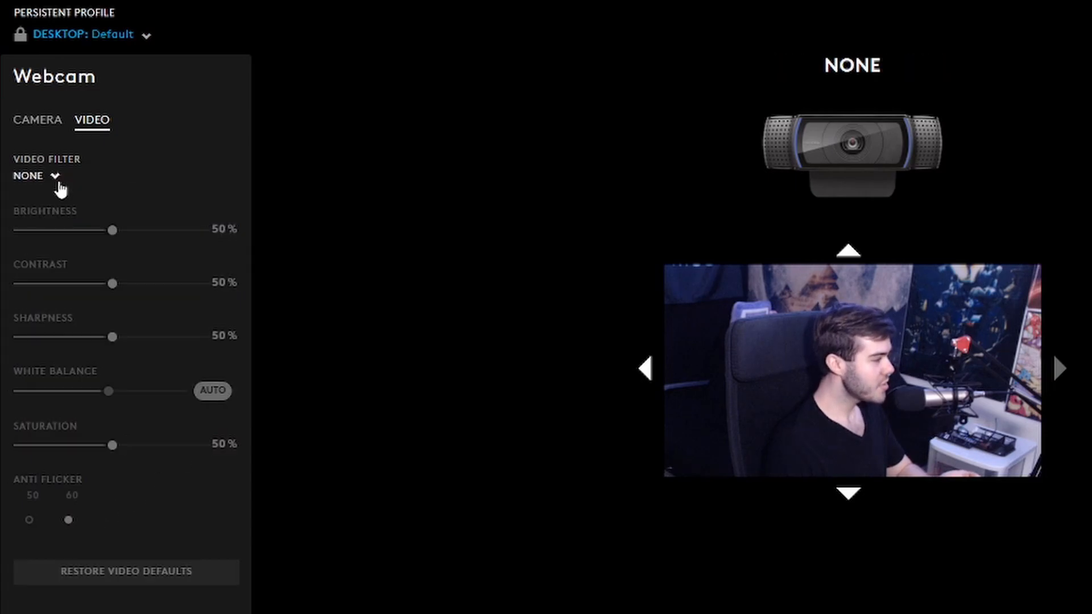
{"action": "left_click", "coordinate": [54, 176]}
{"action": "left_click", "coordinate": [58, 308]}
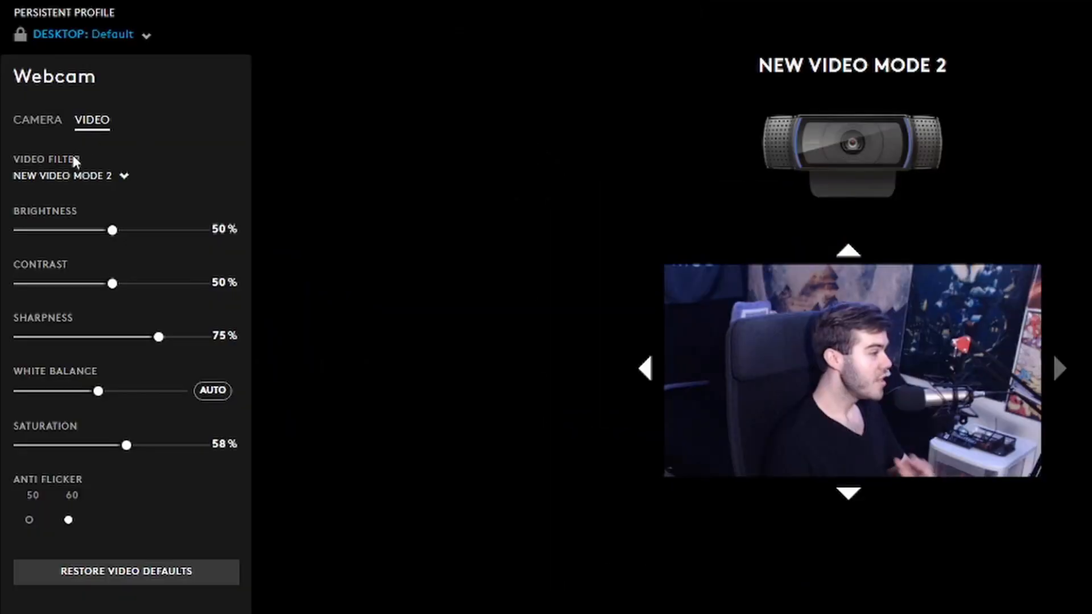
{"action": "left_click", "coordinate": [119, 175]}
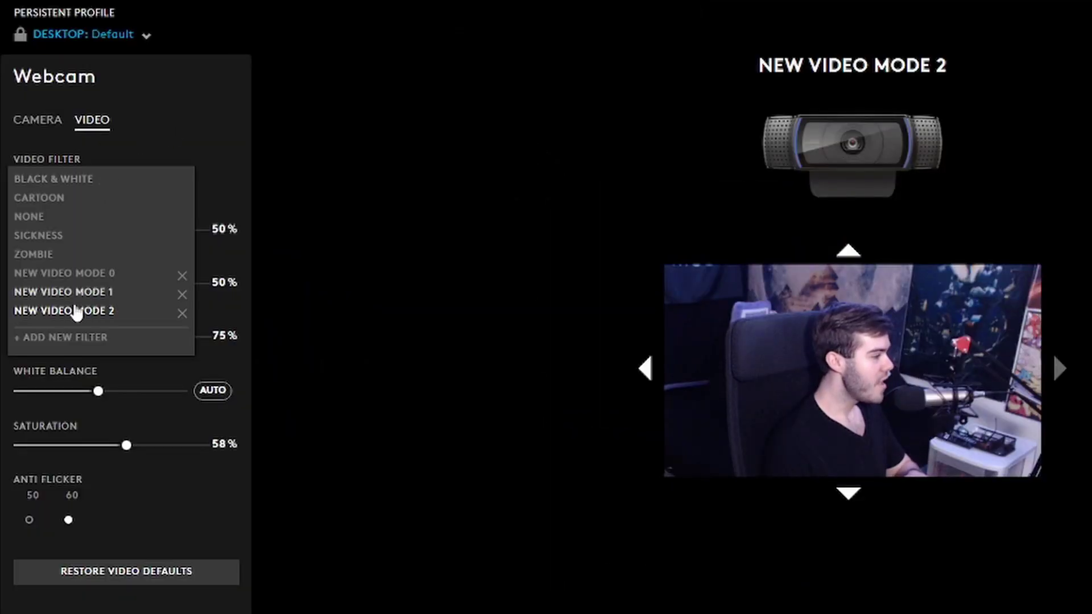
{"action": "left_click", "coordinate": [383, 298]}
Switch to the Camera settings and select New Camera Mode 2 again
{"action": "left_click", "coordinate": [36, 124]}
{"action": "left_click", "coordinate": [68, 175]}
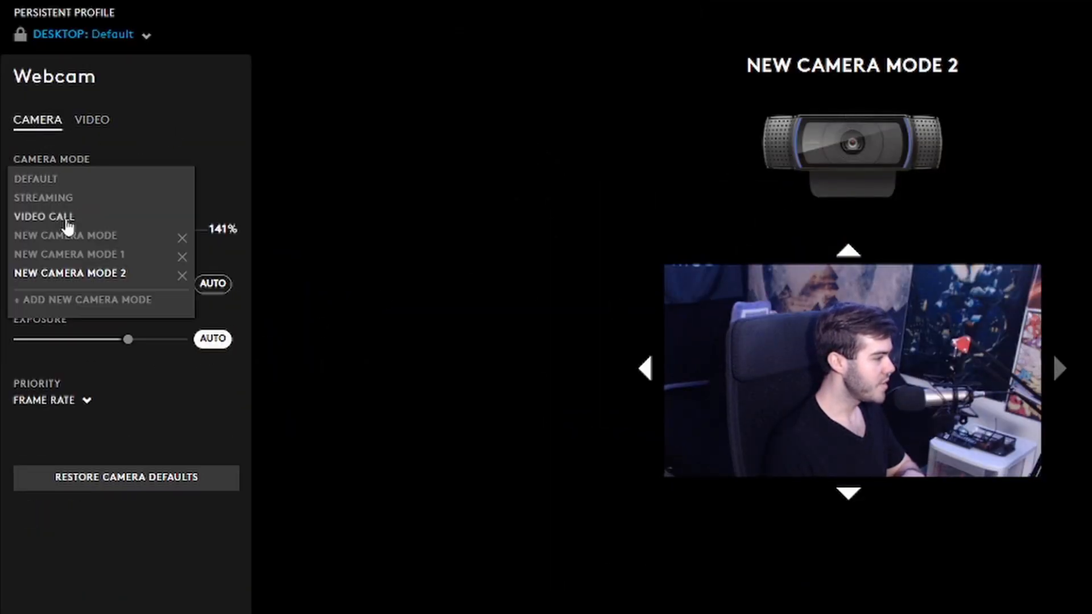
{"action": "left_click", "coordinate": [45, 216]}
{"action": "left_click", "coordinate": [65, 273]}
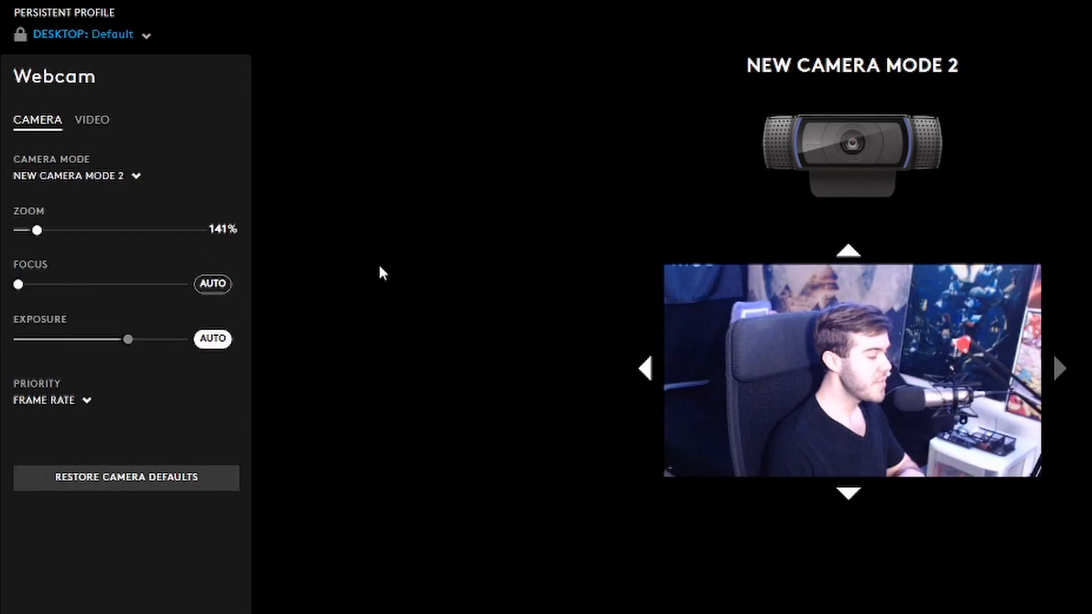